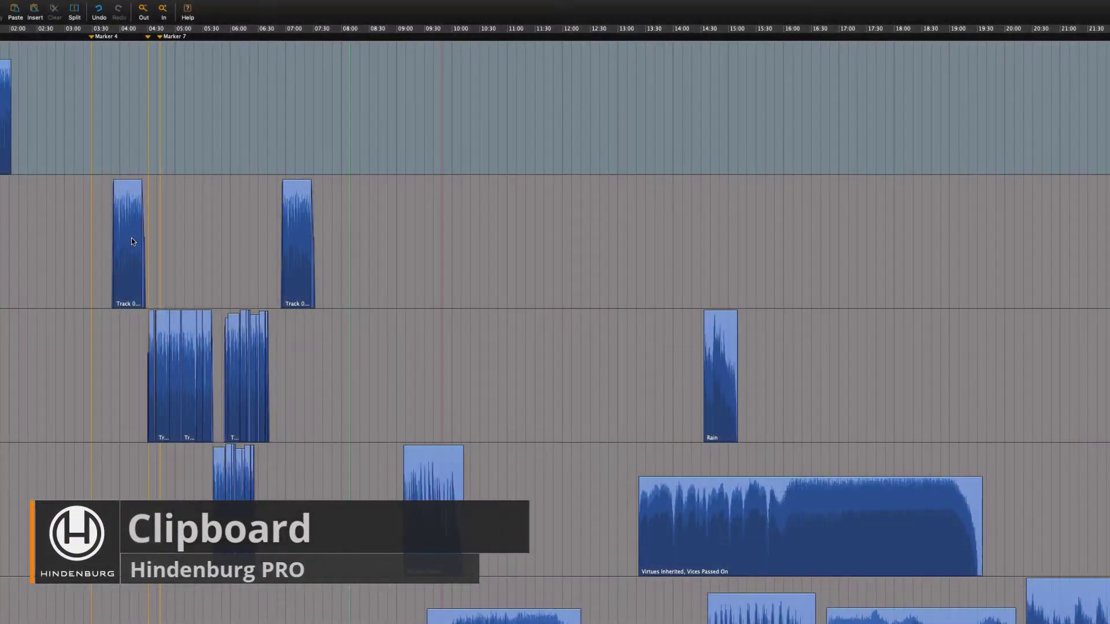
# - Select four audio clips across the session's timeline tracks
pyautogui.click(131, 237)
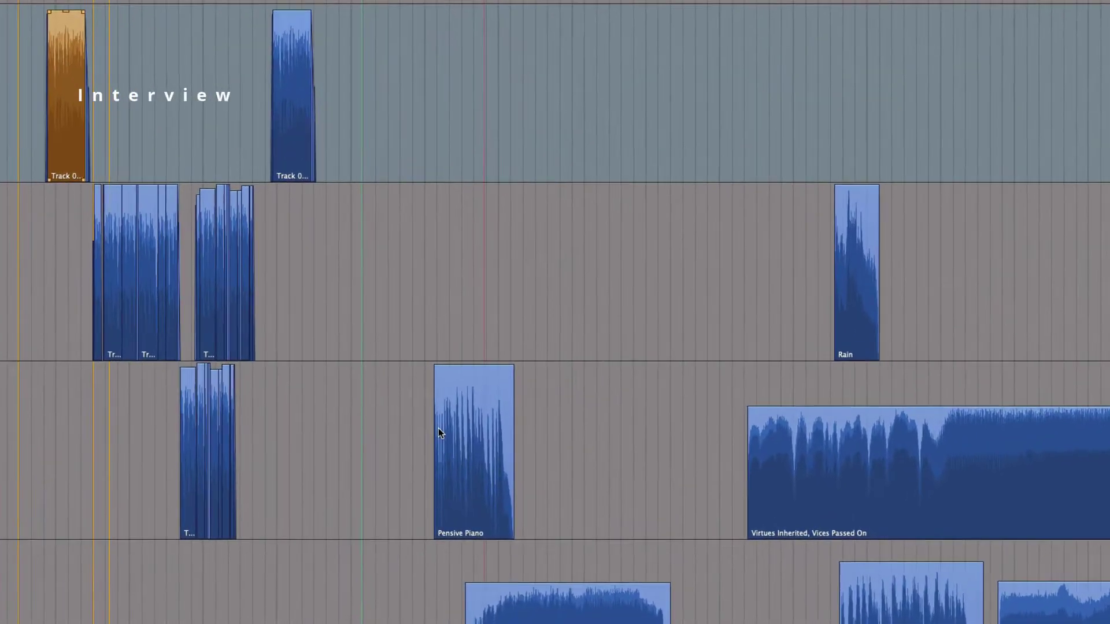
pyautogui.click(405, 349)
pyautogui.click(674, 384)
pyautogui.click(182, 217)
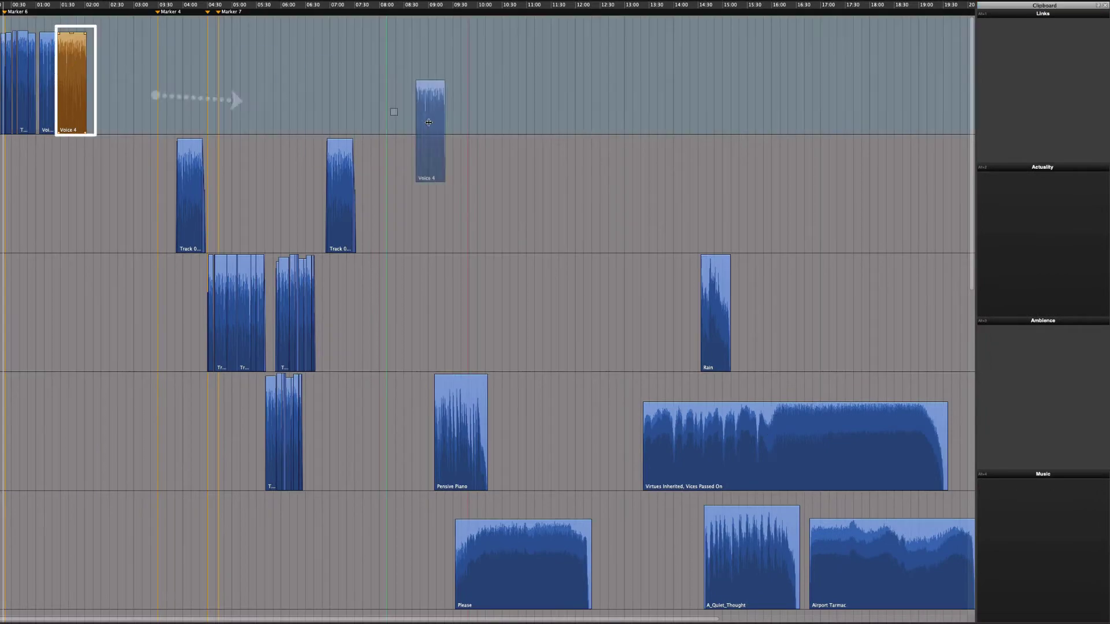
pyautogui.write('Good Clip')
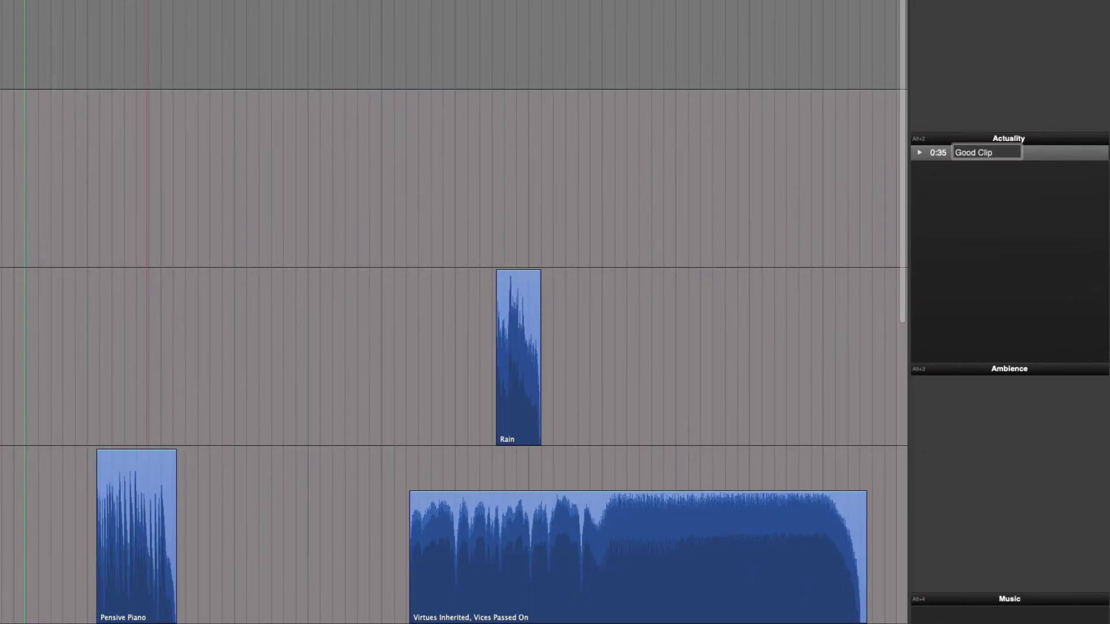
# - Confirm the 'Good Clip' name and store the track-3 Professor Murray Raw clip in Actuality
pyautogui.press('Return')
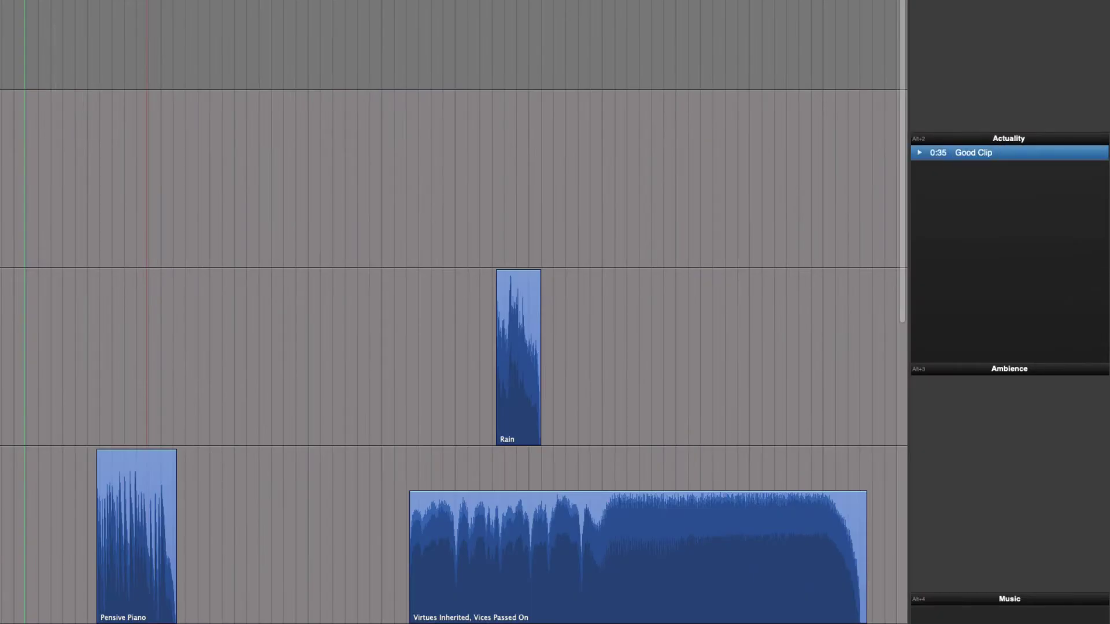
pyautogui.click(243, 297)
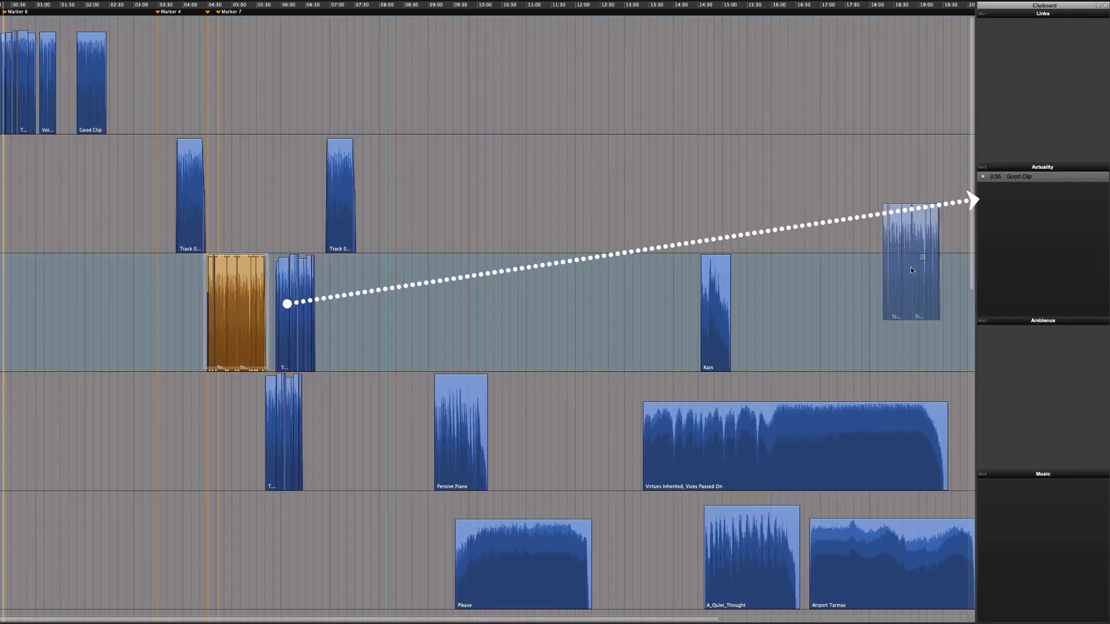
pyautogui.moveTo(244, 297); pyautogui.dragTo(1028, 187)
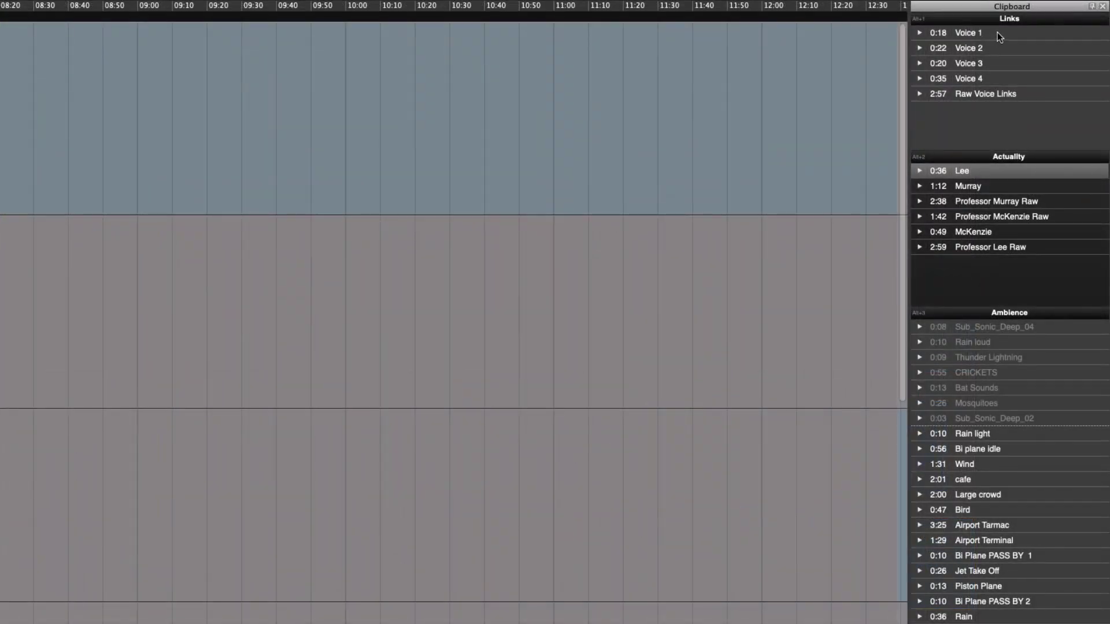
# - Place Links' Voice 1 on track 1 and Actuality's Professor Lee Raw on track 2
pyautogui.click(996, 32)
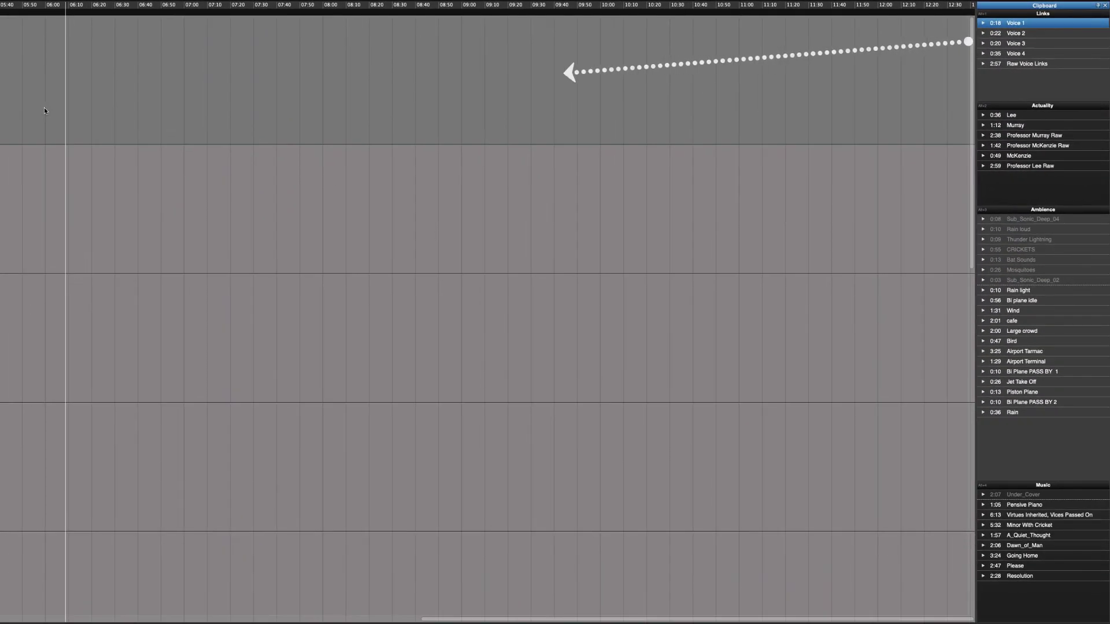
pyautogui.moveTo(997, 32); pyautogui.dragTo(58, 130)
pyautogui.moveTo(1030, 166); pyautogui.dragTo(182, 217)
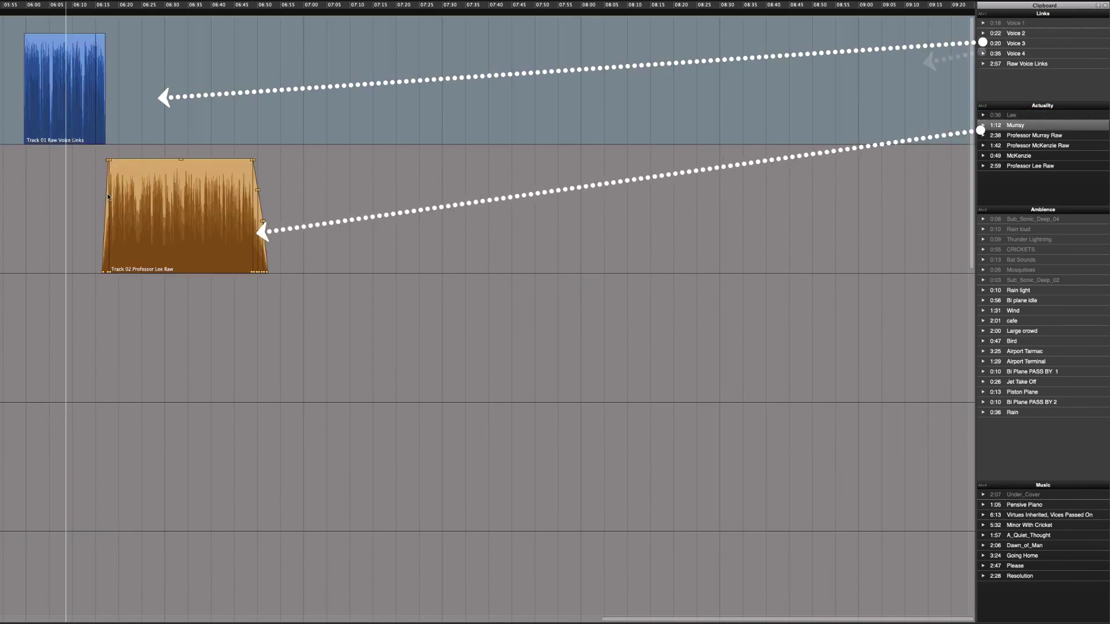